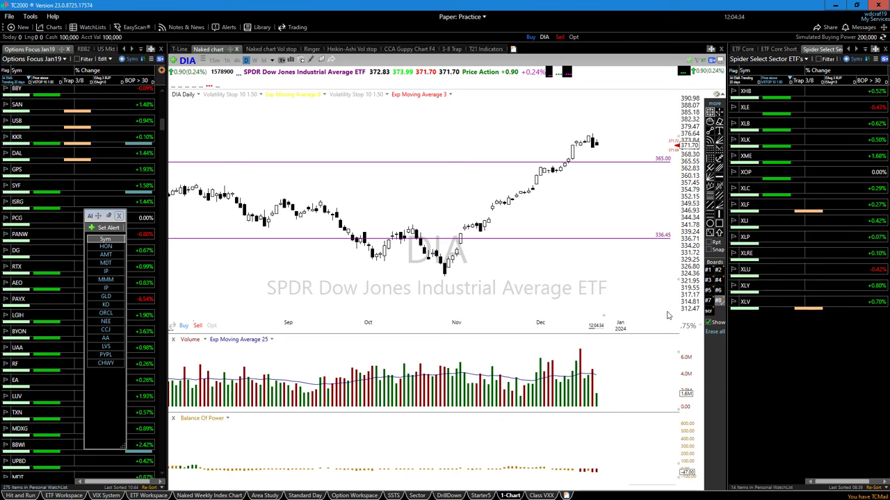
- Show drawing board #7 on the DIA chart and display weekly bars extending back to the 2020 low
left_click(708, 300)
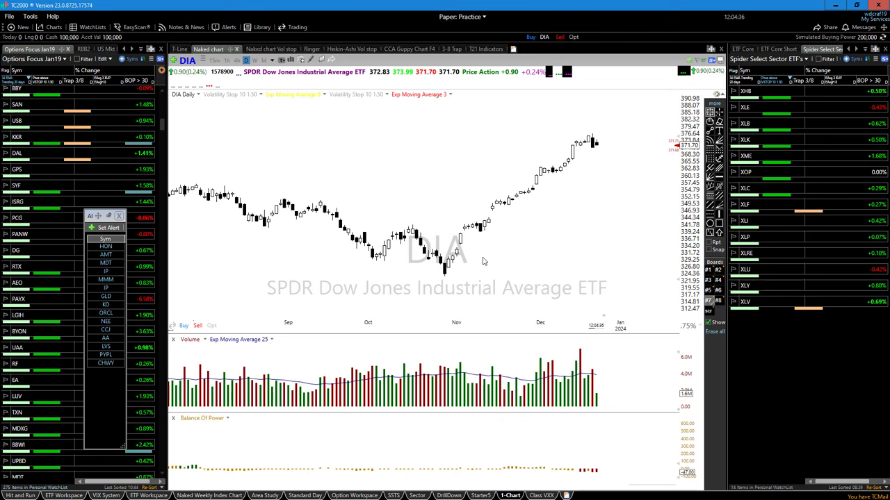
key("w")
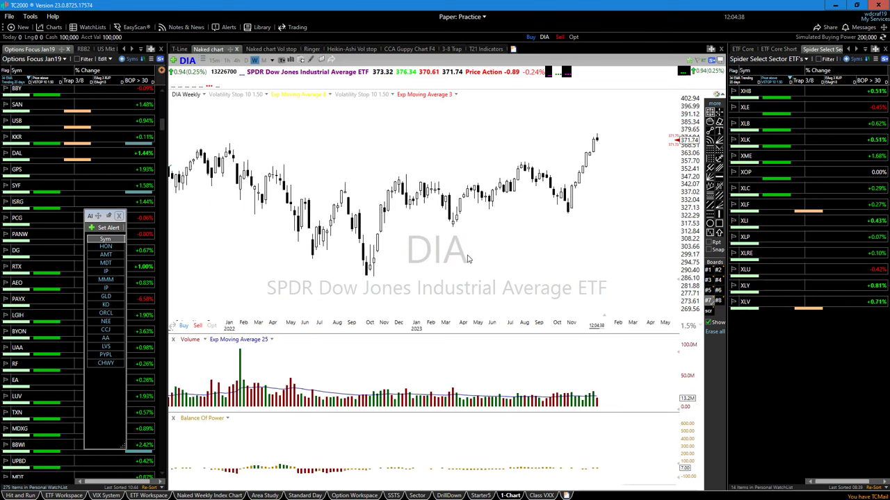
scroll(467, 259, "down", 5)
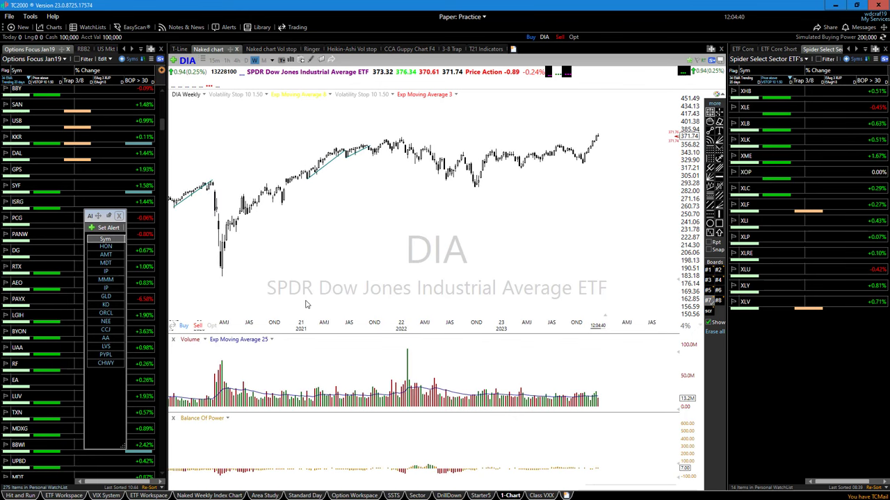
- Study DIA on a 3-day chart from the 2020 low through 2023 and return it to weekly bars
key("3")
key("d")
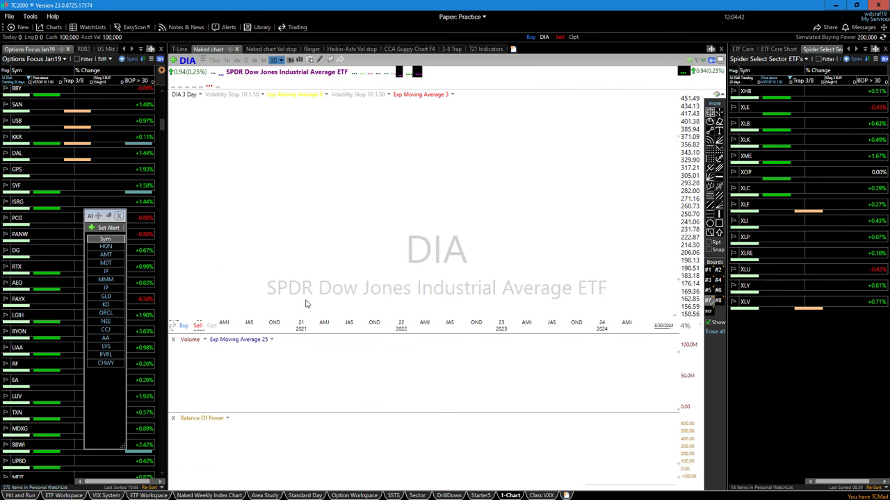
scroll(325, 285, "up", 2)
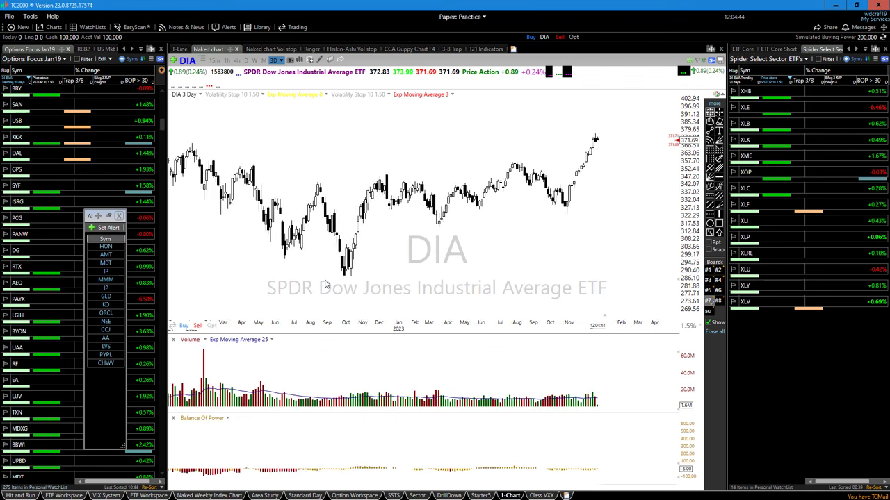
scroll(325, 285, "down", 4)
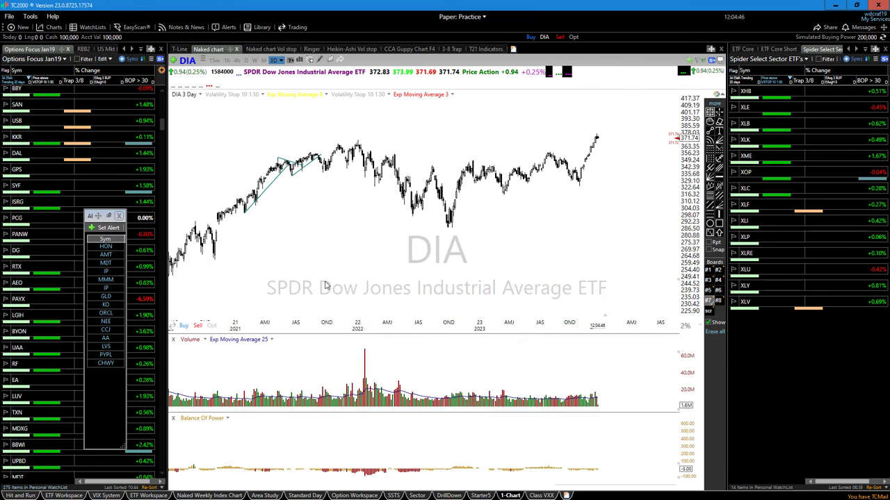
scroll(325, 284, "up", 1)
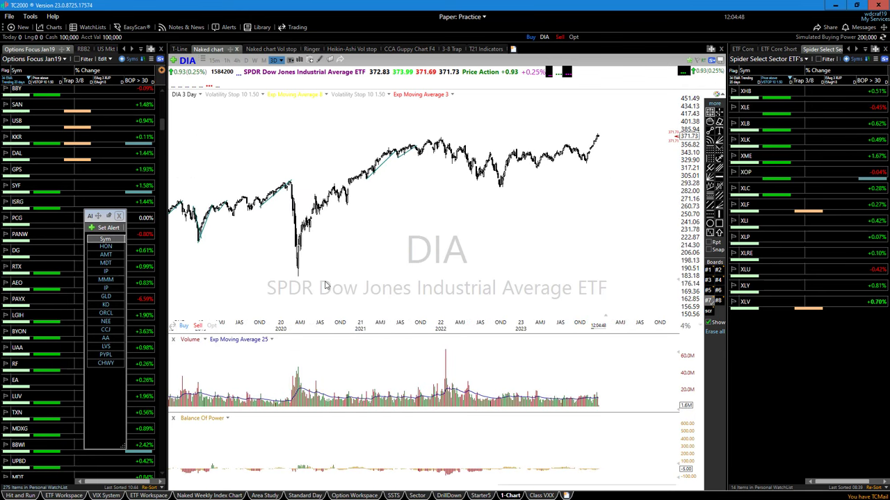
scroll(213, 284, "up", 2)
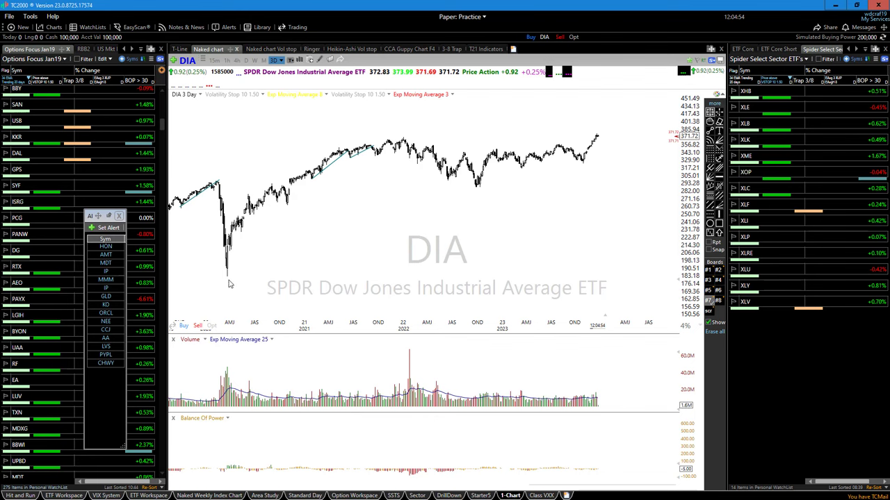
scroll(239, 297, "up", 1)
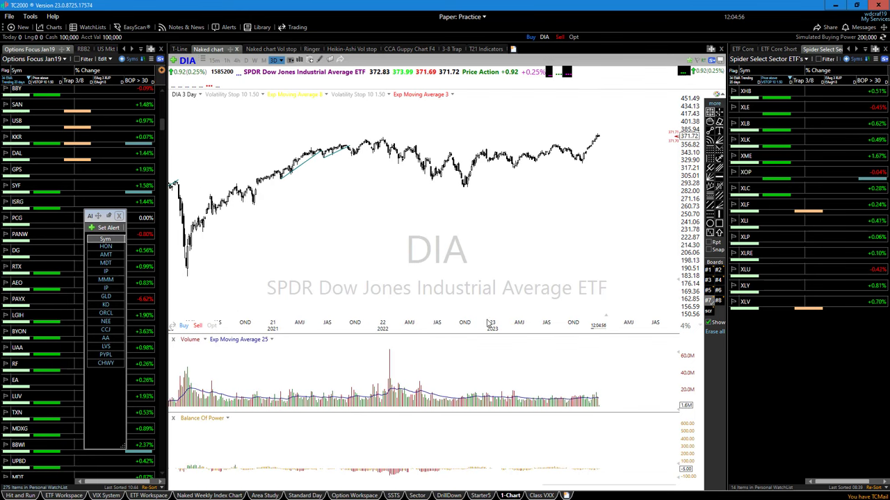
scroll(385, 283, "down", 1)
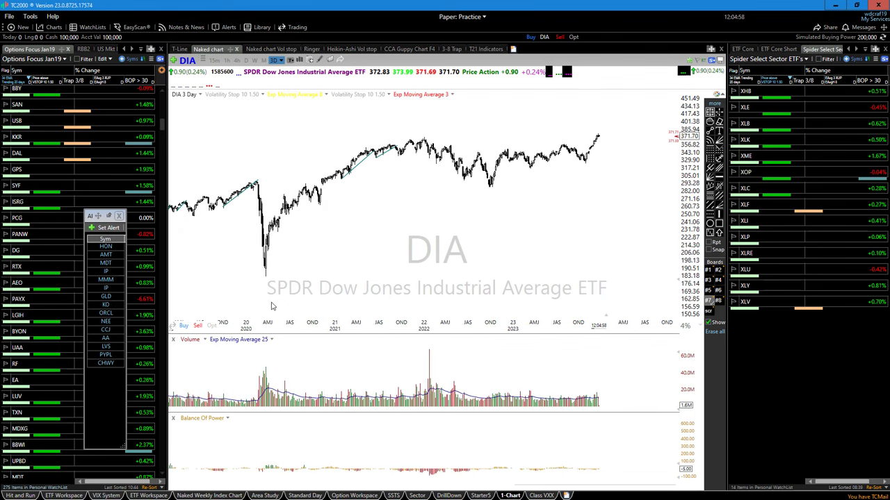
left_click_drag(272, 306, 268, 311)
scroll(372, 291, "up", 3)
scroll(372, 290, "up", 2)
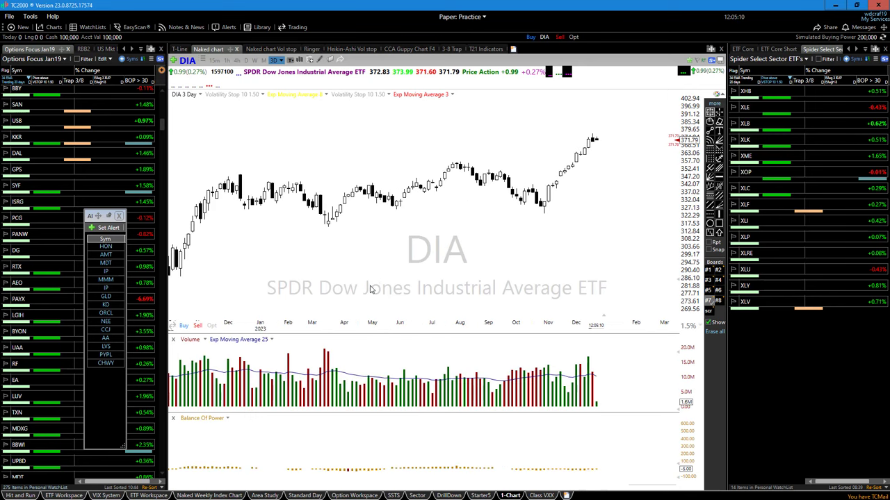
scroll(368, 290, "down", 3)
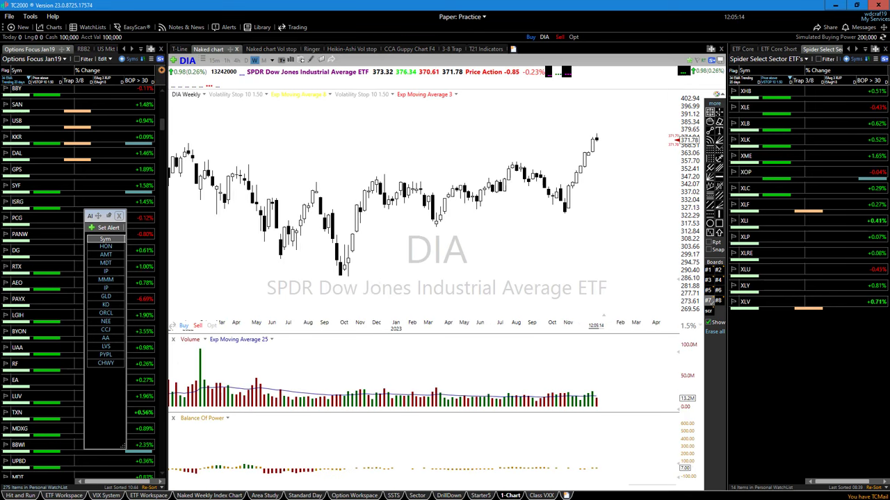
- Switch to the Long-Term-Portfolio-Planner workbook in Excel and move its window higher so the whole sheet area fits on screen
key("alt+Tab")
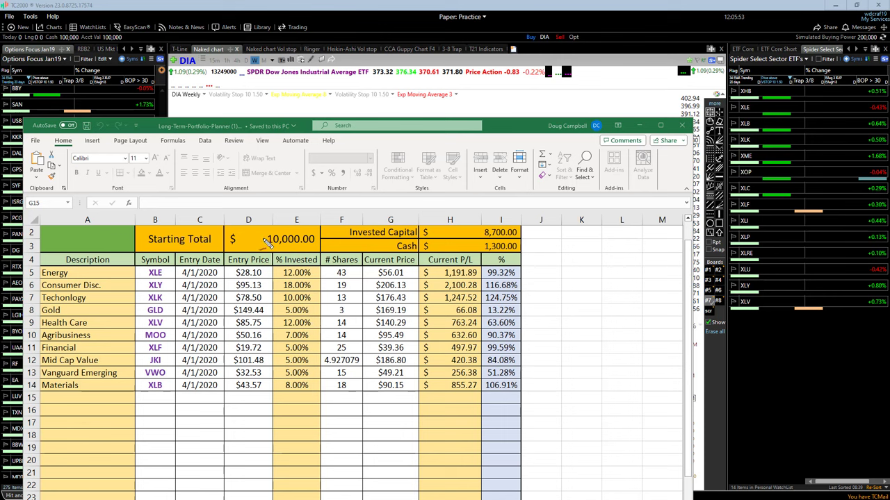
mouse_move(266, 245)
left_mouse_down()
mouse_move(320, 250)
mouse_move(319, 230)
mouse_move(278, 226)
mouse_move(266, 233)
mouse_move(267, 246)
left_mouse_up()
left_click_drag(293, 127, 308, 37)
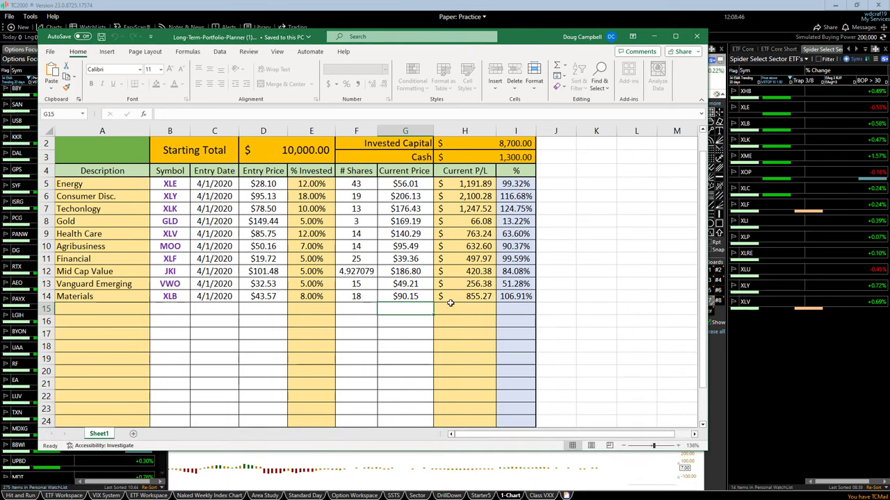
- Examine the planner's ETF positions, share counts, current P/L and percentage gains against the starting total and the total with unrealized profits
scroll(451, 307, "down", 3)
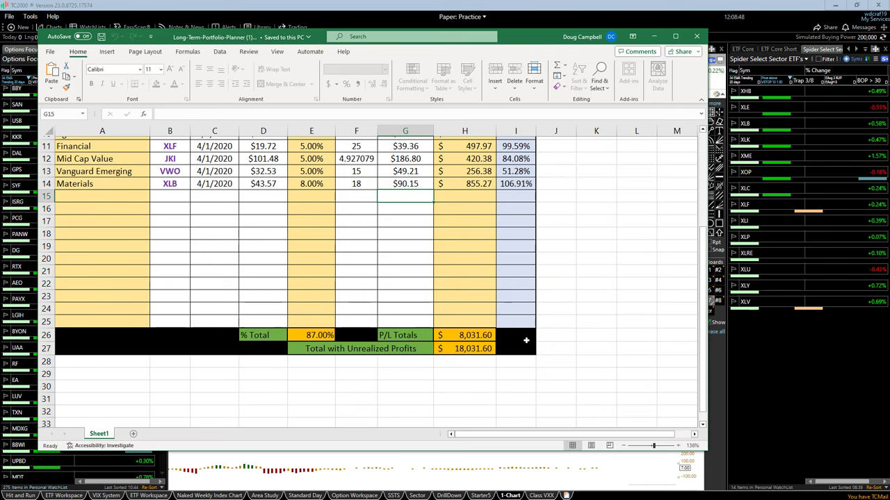
scroll(516, 207, "up", 3)
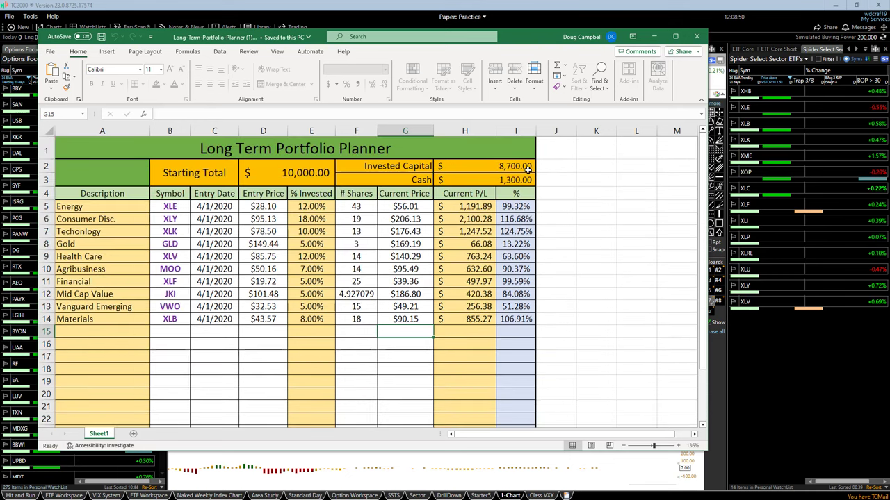
scroll(518, 229, "down", 4)
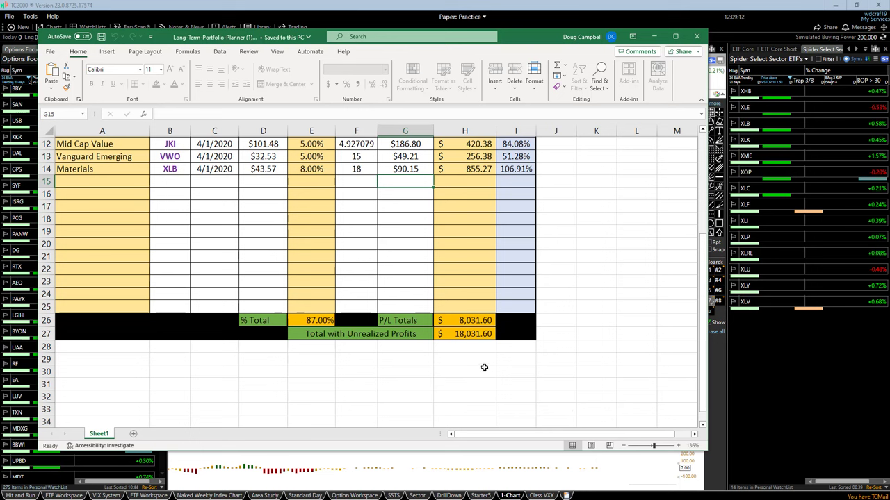
scroll(473, 368, "up", 4)
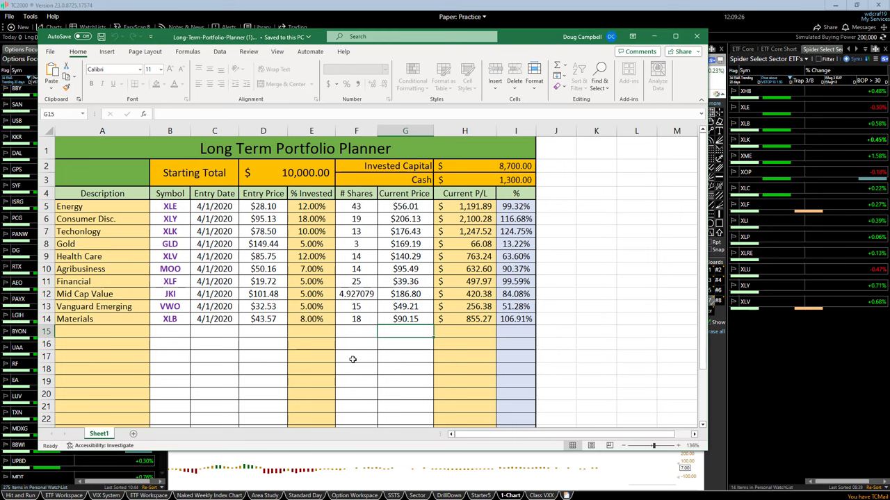
scroll(353, 359, "down", 1)
scroll(353, 358, "down", 1)
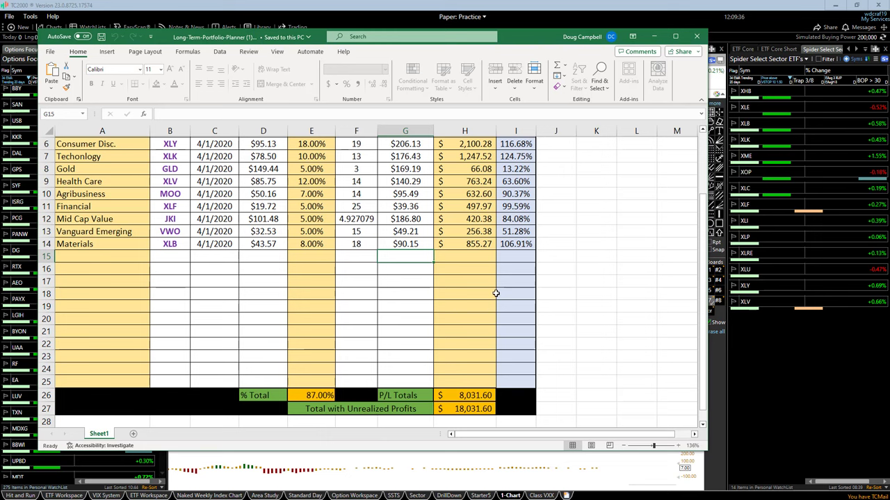
scroll(495, 293, "up", 1)
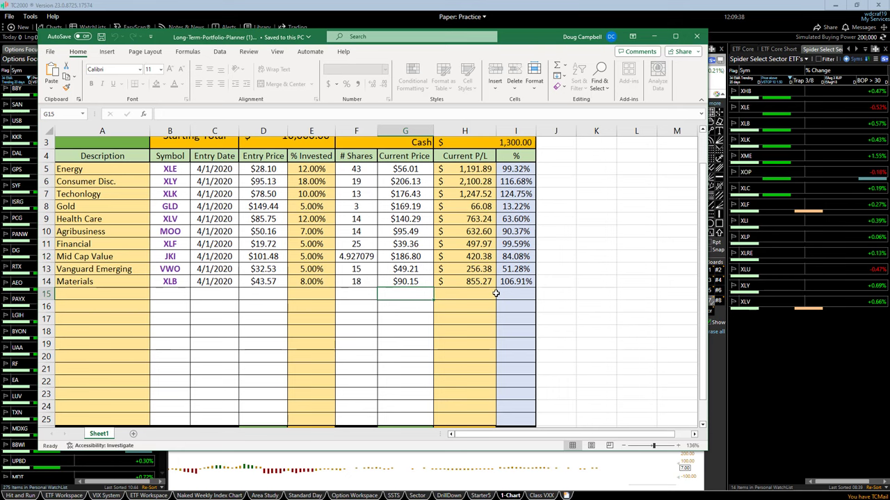
scroll(429, 294, "down", 1)
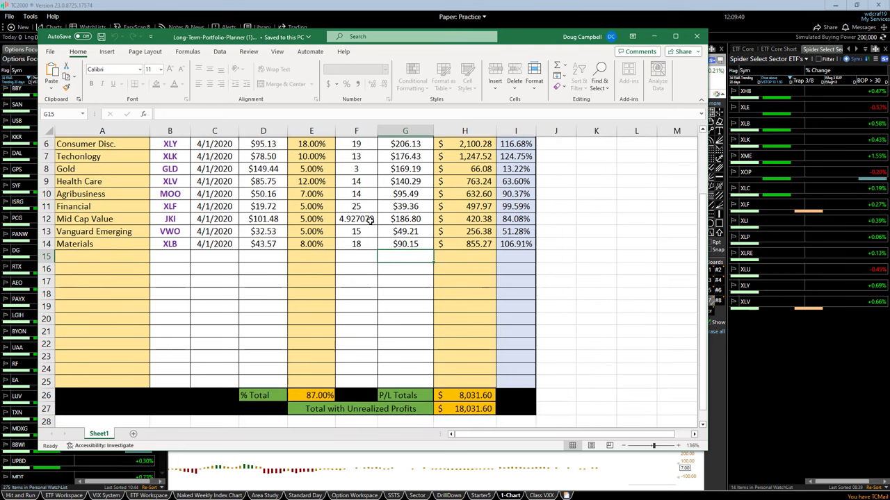
scroll(368, 271, "up", 2)
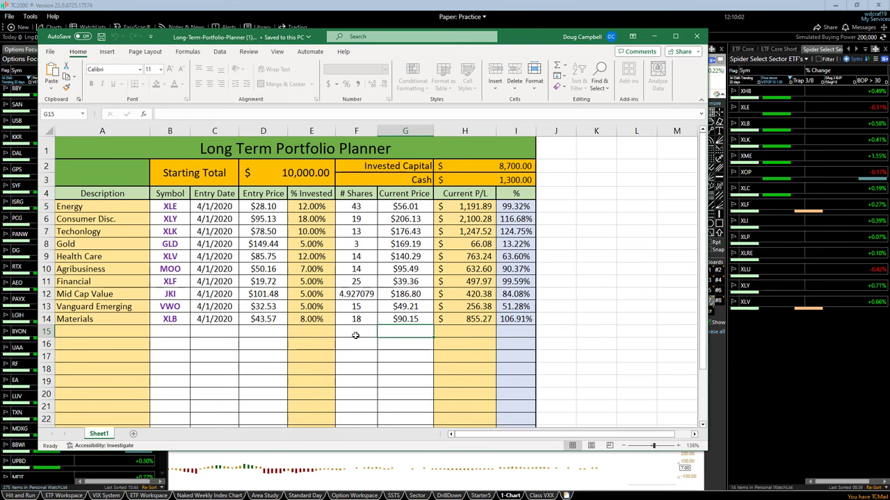
scroll(355, 353, "down", 1)
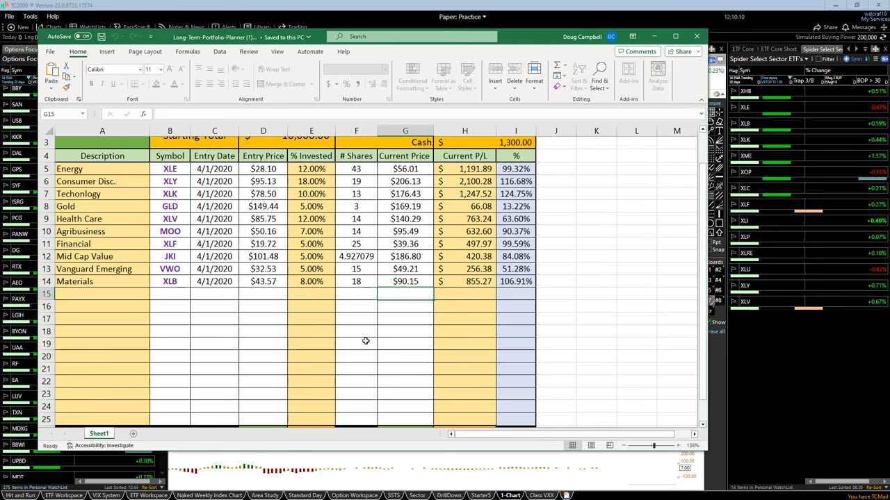
scroll(366, 341, "down", 2)
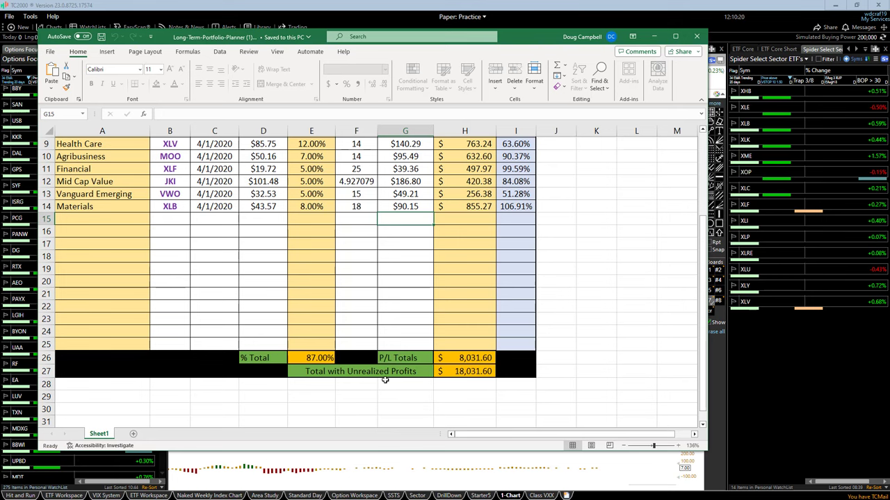
scroll(393, 379, "up", 1)
scroll(394, 338, "up", 1)
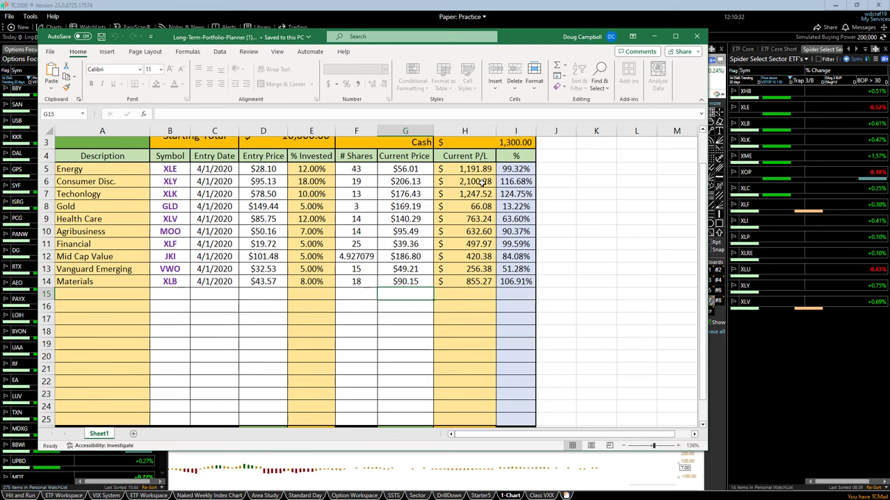
scroll(473, 286, "down", 4)
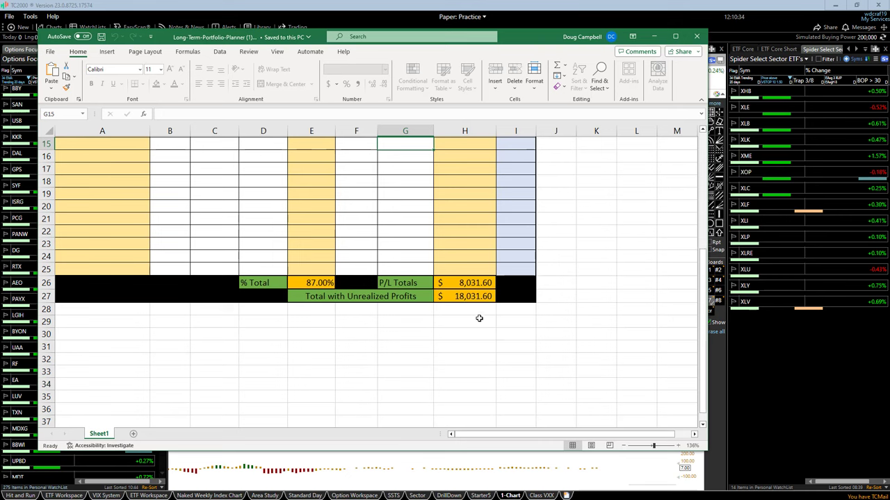
scroll(399, 312, "up", 3)
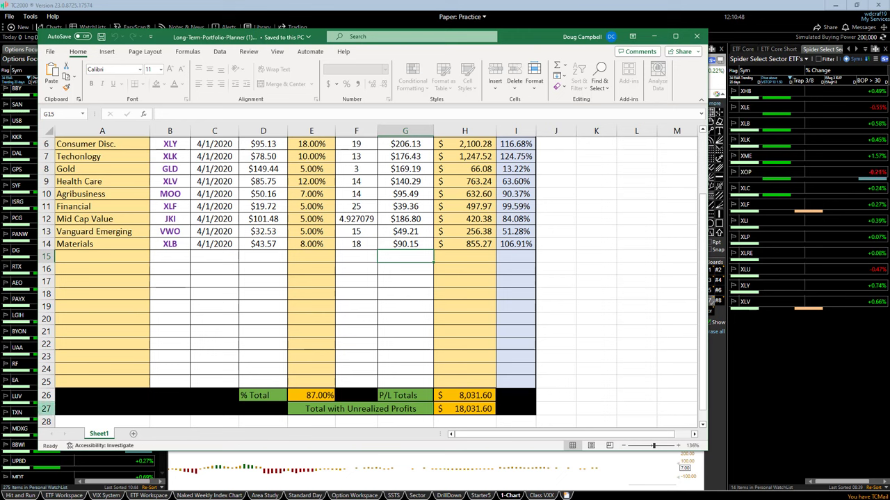
mouse_move(543, 159)
left_mouse_down()
mouse_move(560, 192)
mouse_move(572, 315)
mouse_move(606, 260)
mouse_move(627, 281)
mouse_move(639, 266)
left_mouse_up()
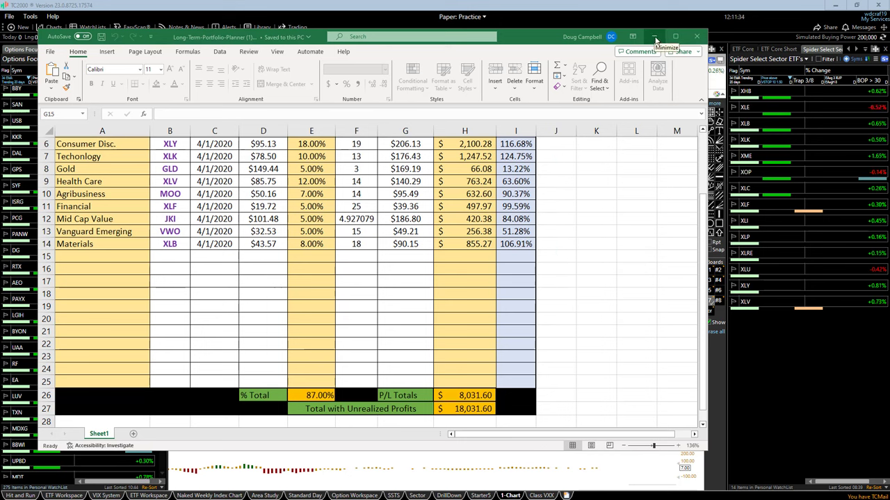
- Minimize the portfolio workbook to return to TC2000 and load the UNG symbol in the weekly chart
left_click(655, 38)
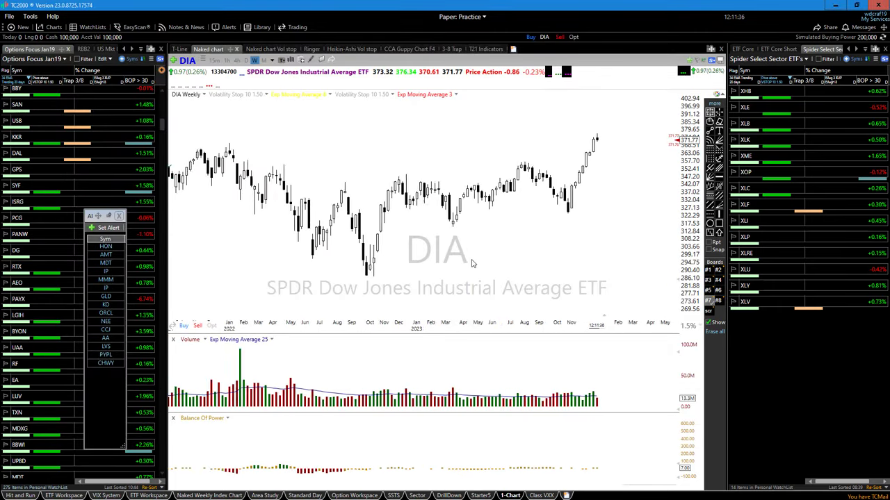
scroll(472, 262, "down", 1)
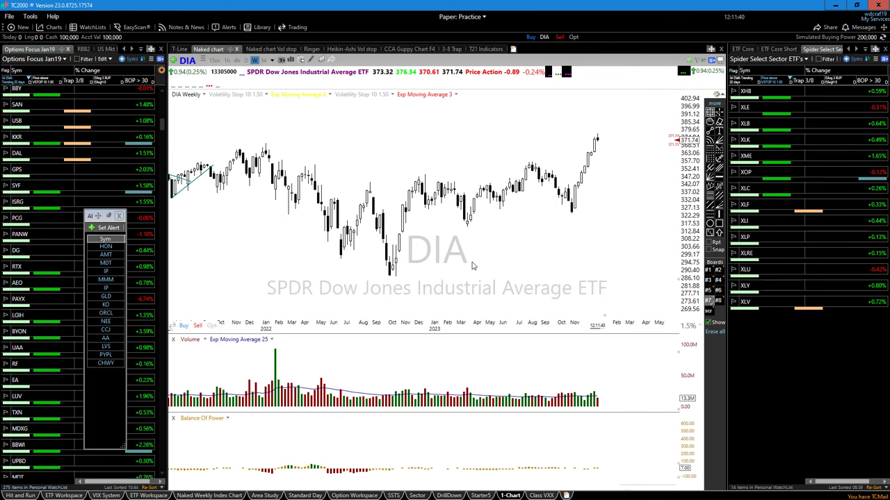
type("UNG")
key("Return")
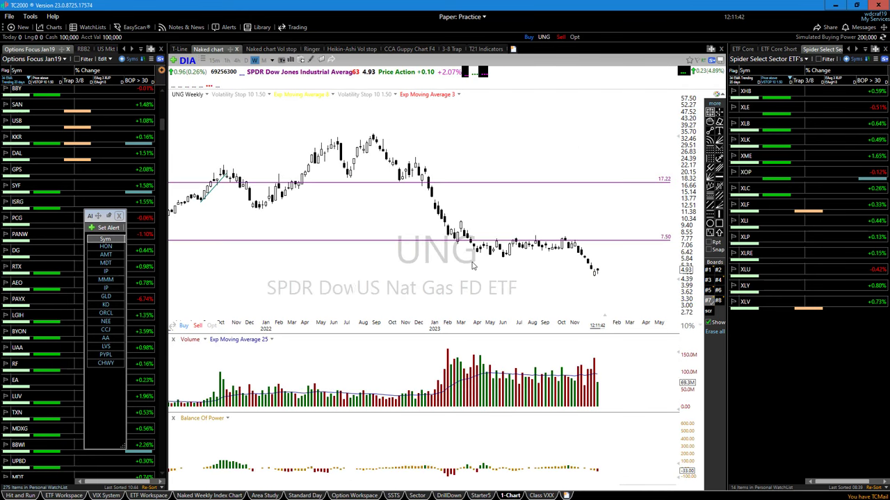
type("UNG")
key("Return")
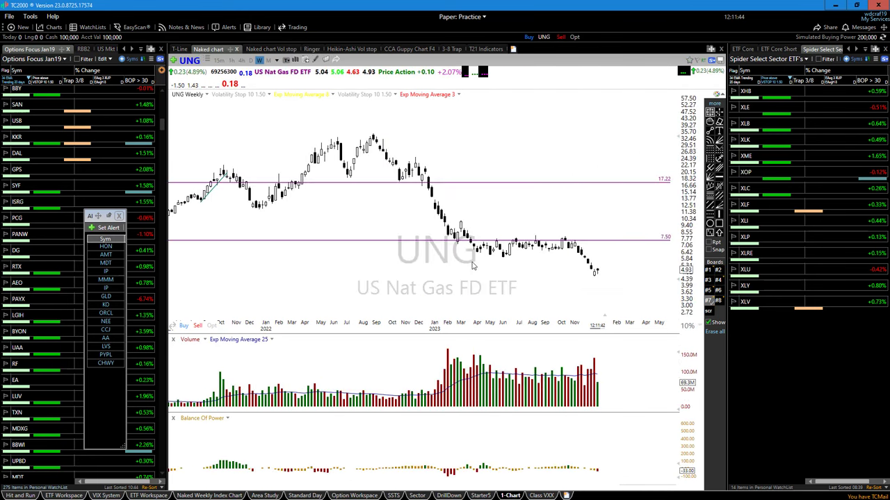
- Review UNG's long-term weekly price history, rolling the chart back in time to study the 2020–2021 base and the following uptrend
scroll(454, 263, "down", 3)
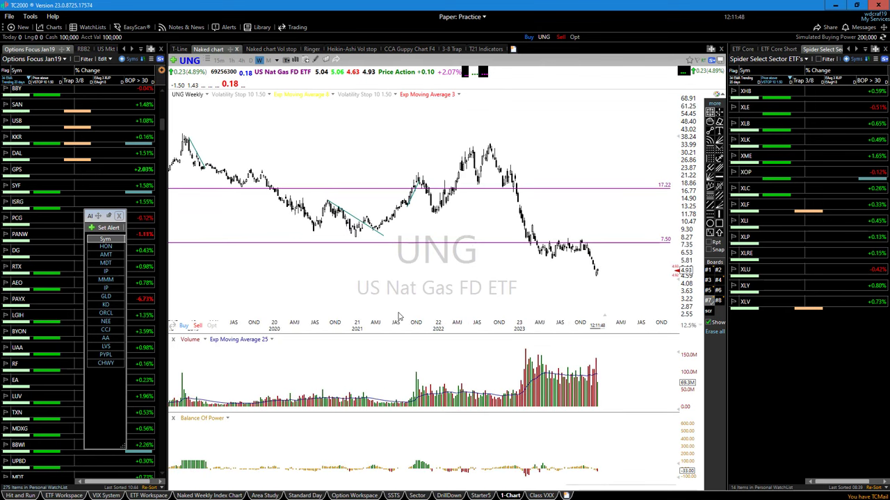
left_click(372, 242)
left_click(344, 201)
scroll(333, 248, "up", 1)
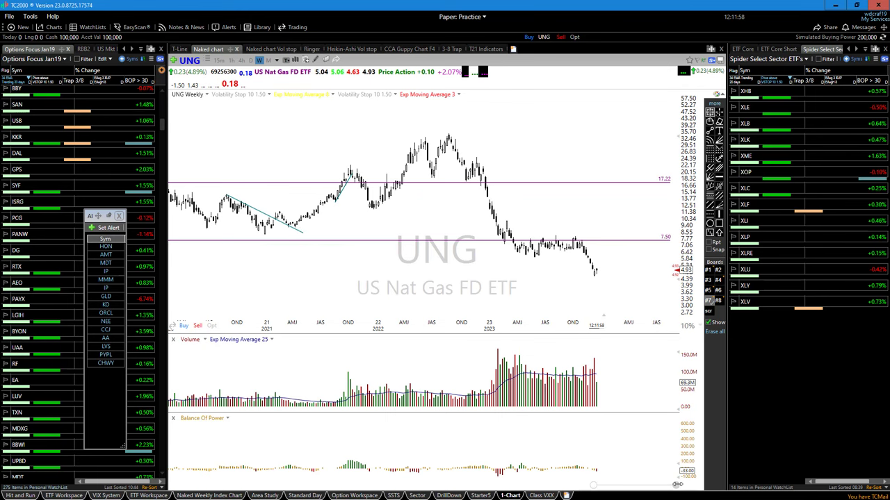
left_click_drag(680, 485, 636, 484)
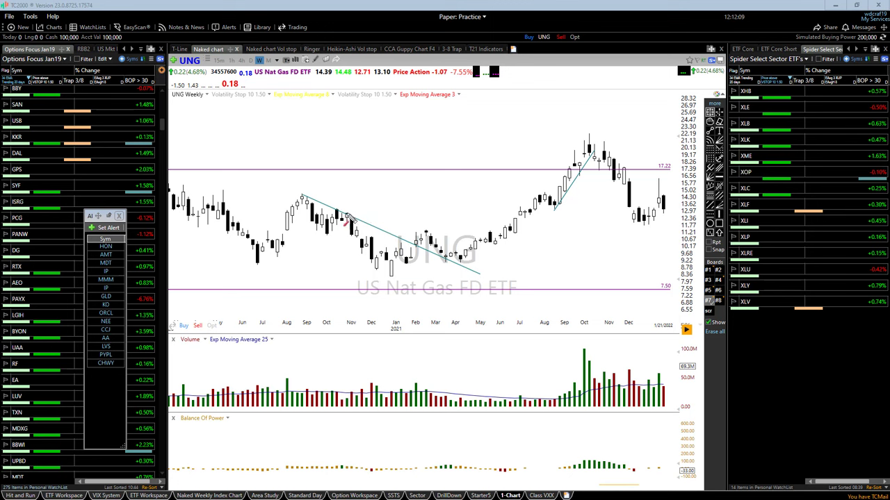
left_click_drag(474, 247, 529, 231)
left_click_drag(635, 486, 651, 484)
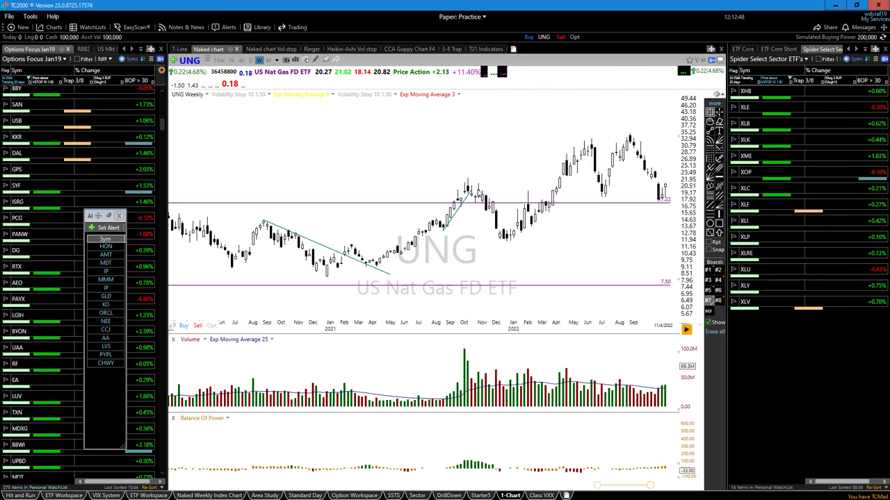
- Show UNG in the 3-8 Trap chart with weekly bars and roll it back to November 5, 2021
left_click(454, 50)
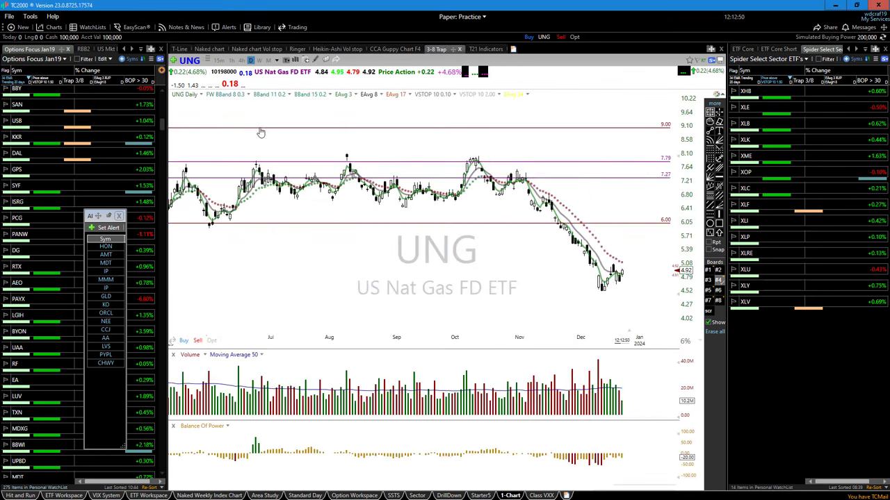
scroll(376, 261, "down", 2)
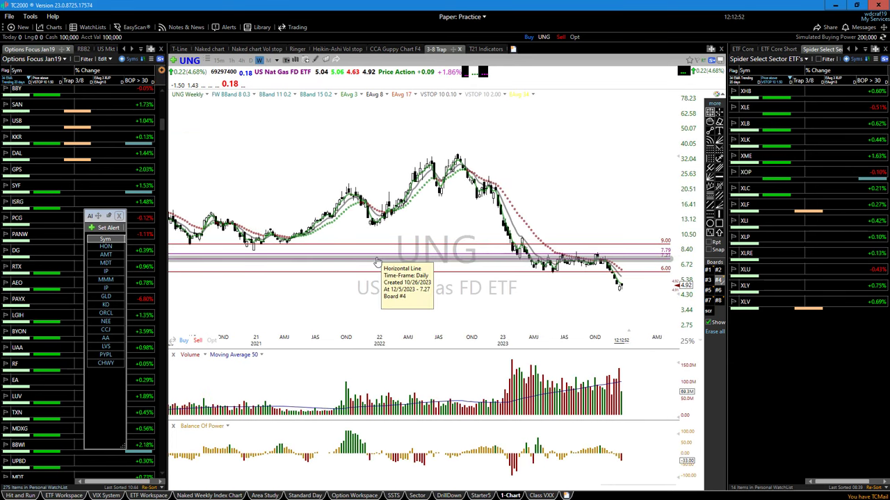
left_click_drag(673, 484, 636, 471)
scroll(570, 316, "up", 1)
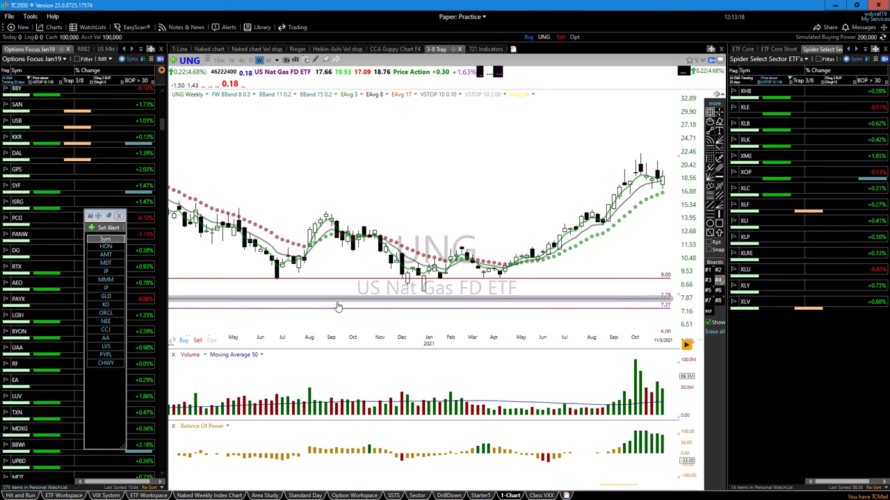
mouse_move(338, 307)
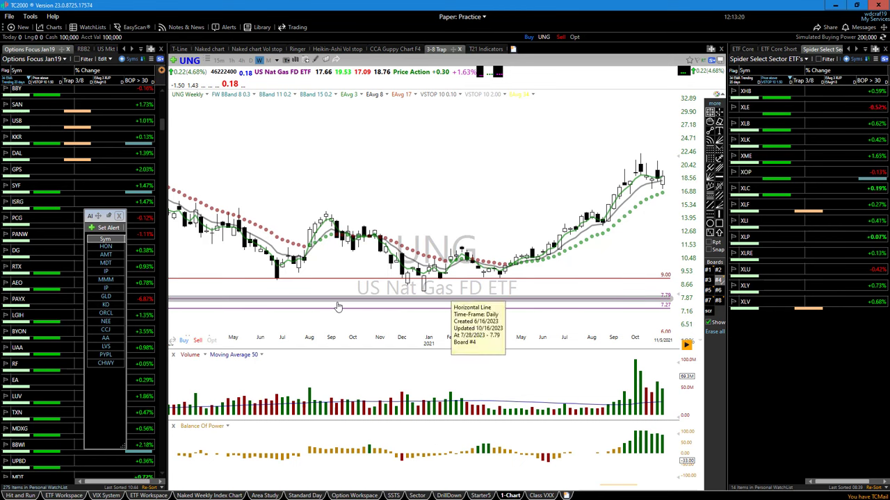